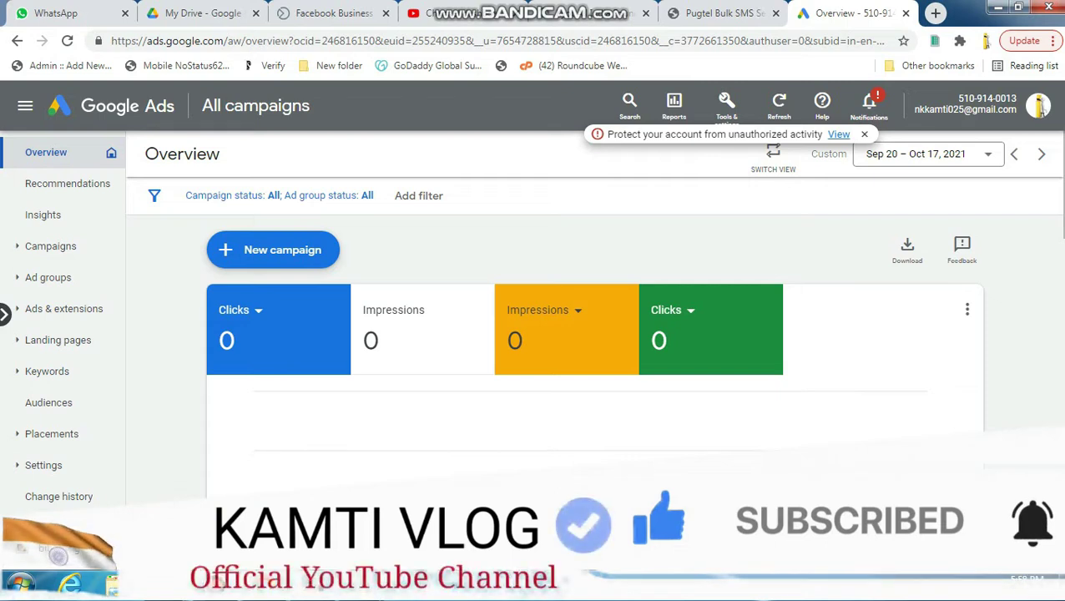
Start a new Video campaign without a goal's guidance, choosing the Non-skippable in-stream subtype, and continue to its settings
left_click(273, 250)
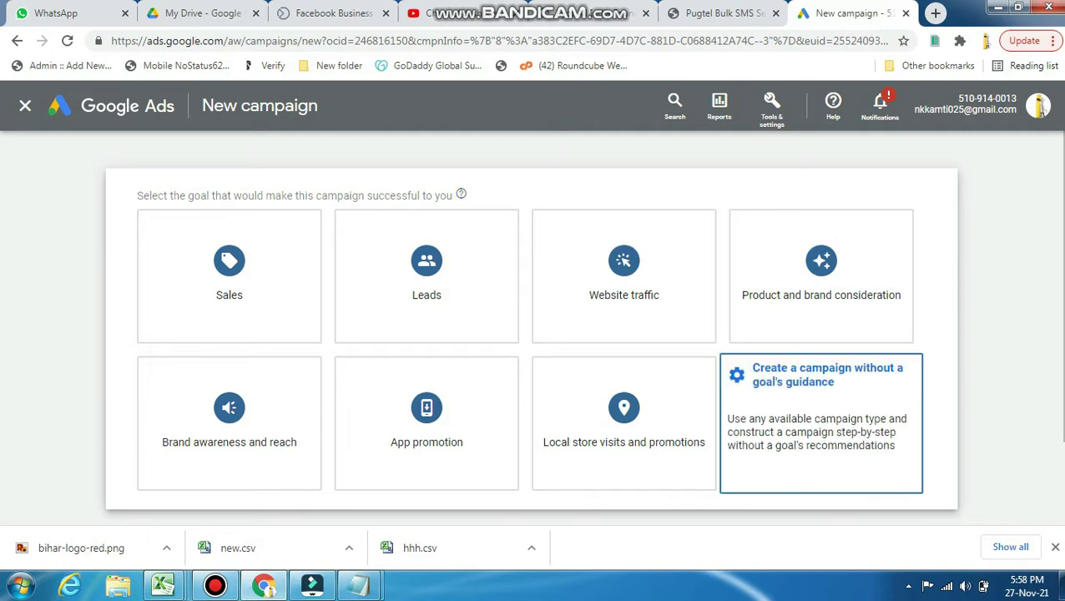
left_click(822, 426)
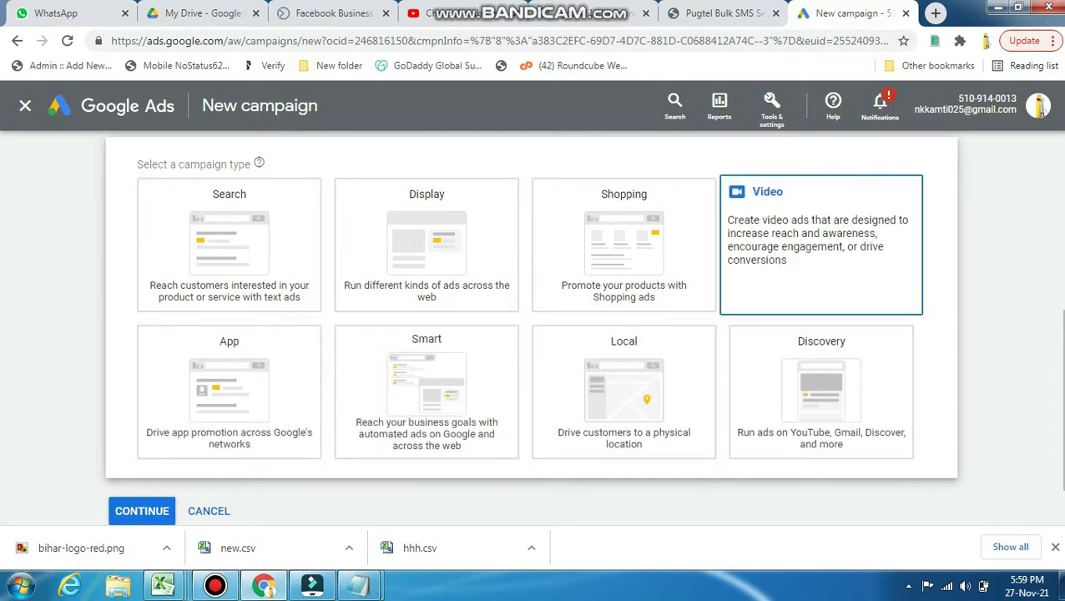
left_click(822, 244)
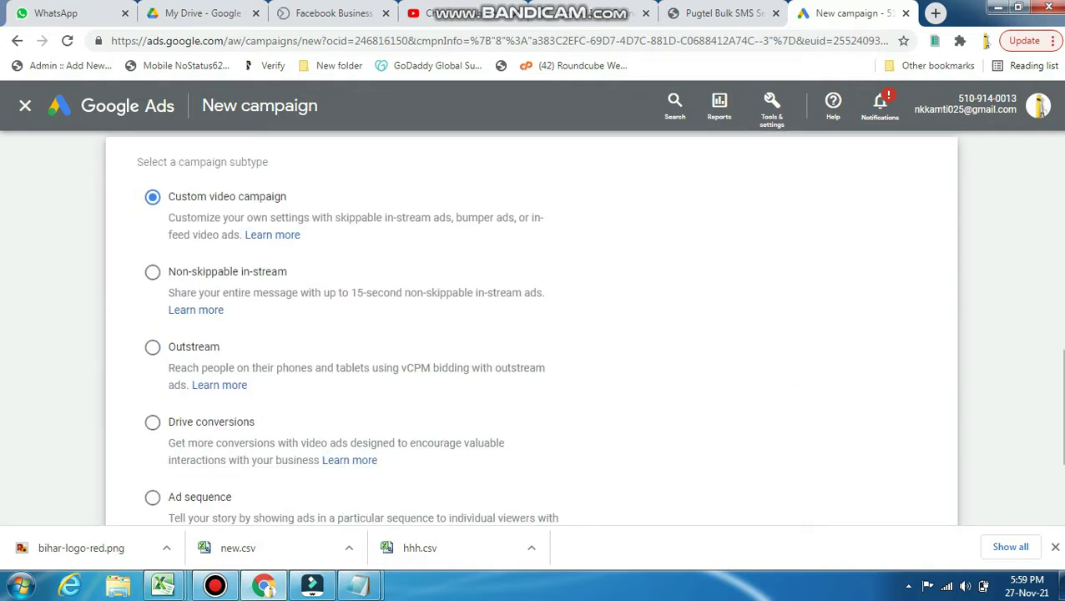
left_click(153, 272)
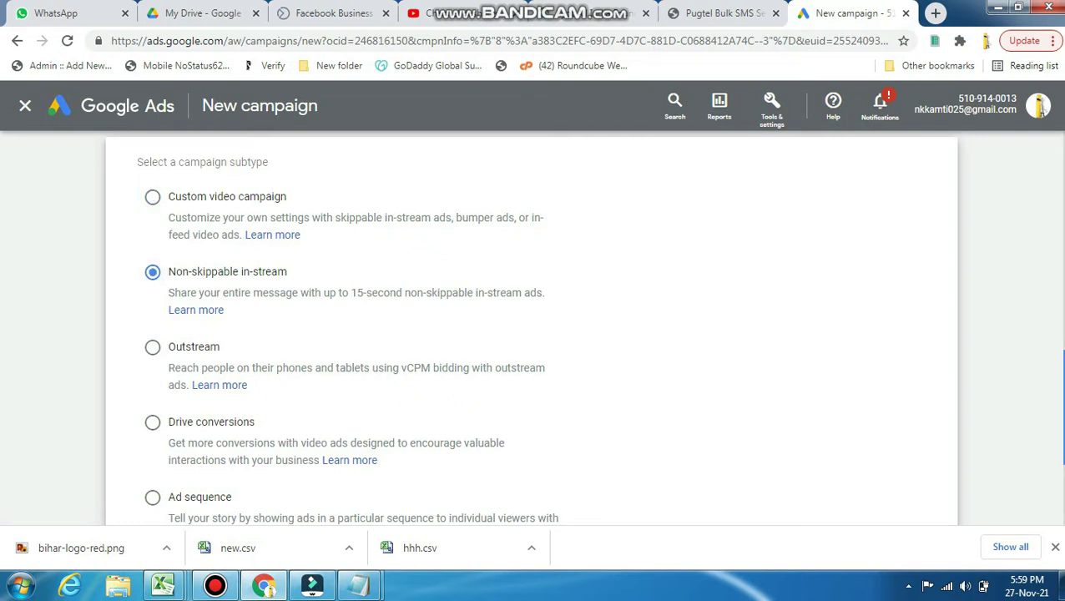
scroll(532, 328, "down", 1)
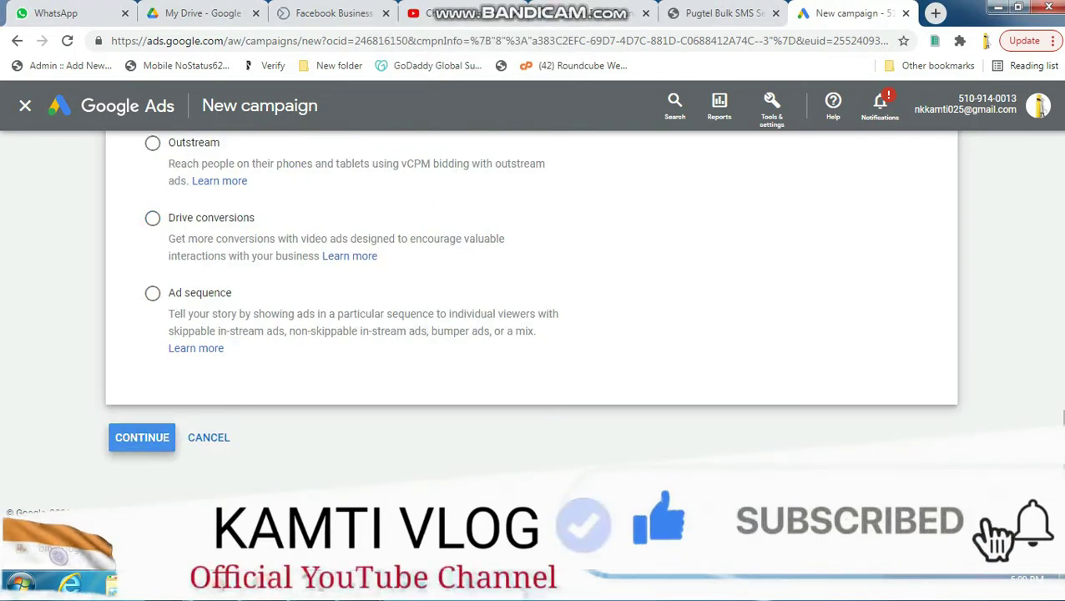
left_click(143, 437)
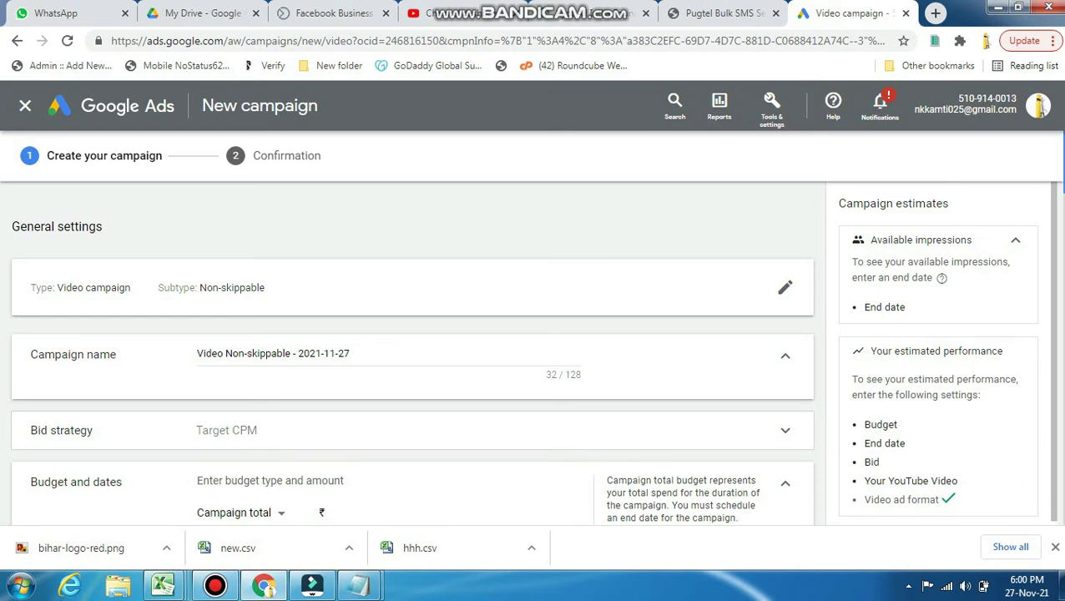
Set the campaign total budget to ₹100.00
scroll(1045, 114, "down", 2)
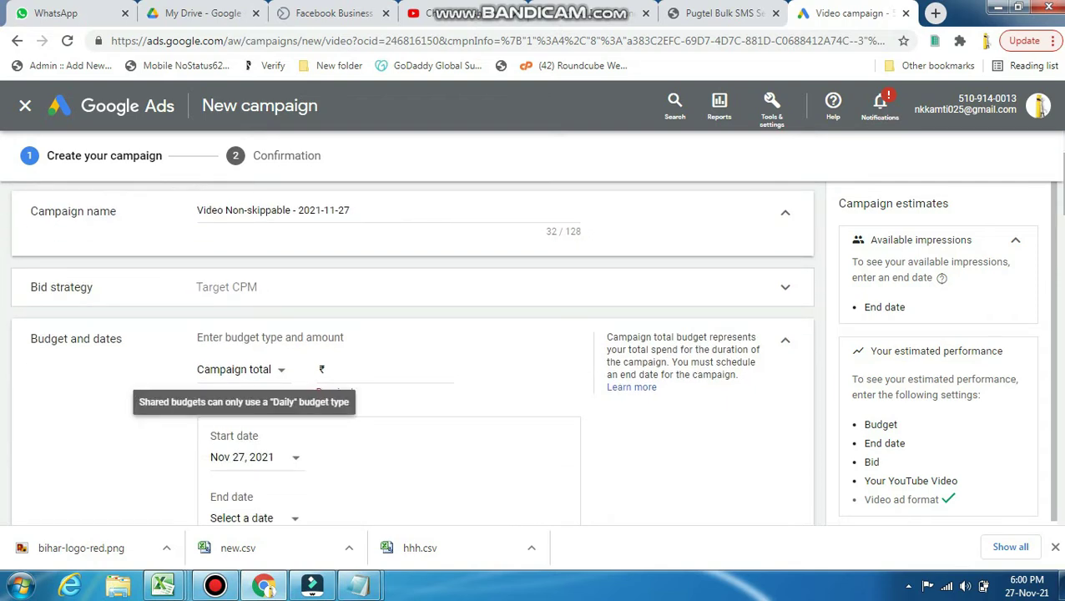
left_click(454, 370)
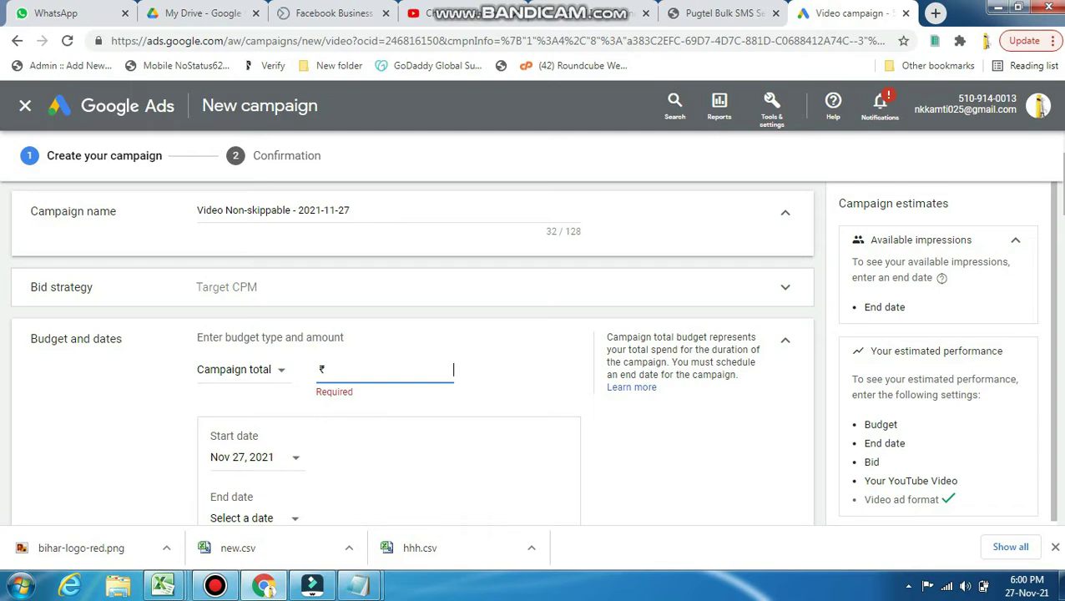
type("1.00")
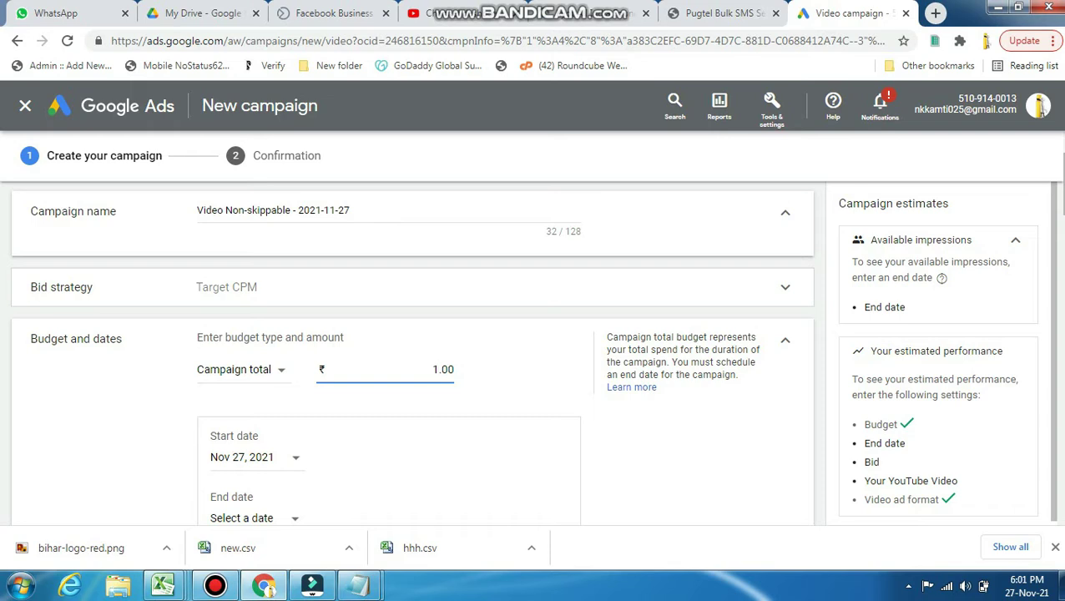
type("00")
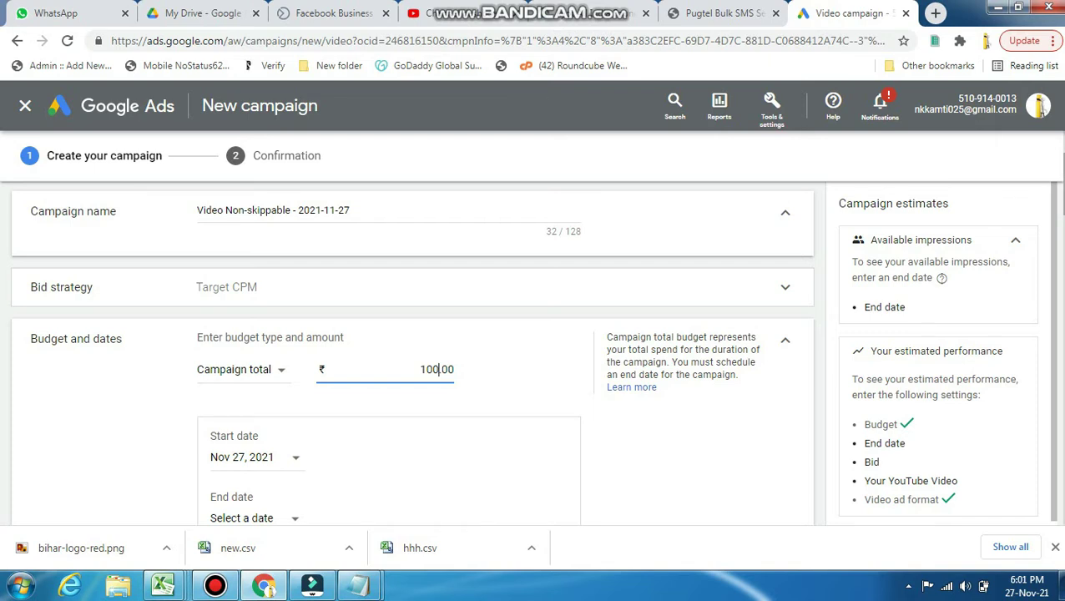
Switch the budget type to Daily and set the amount to ₹300.00
scroll(411, 353, "down", 2)
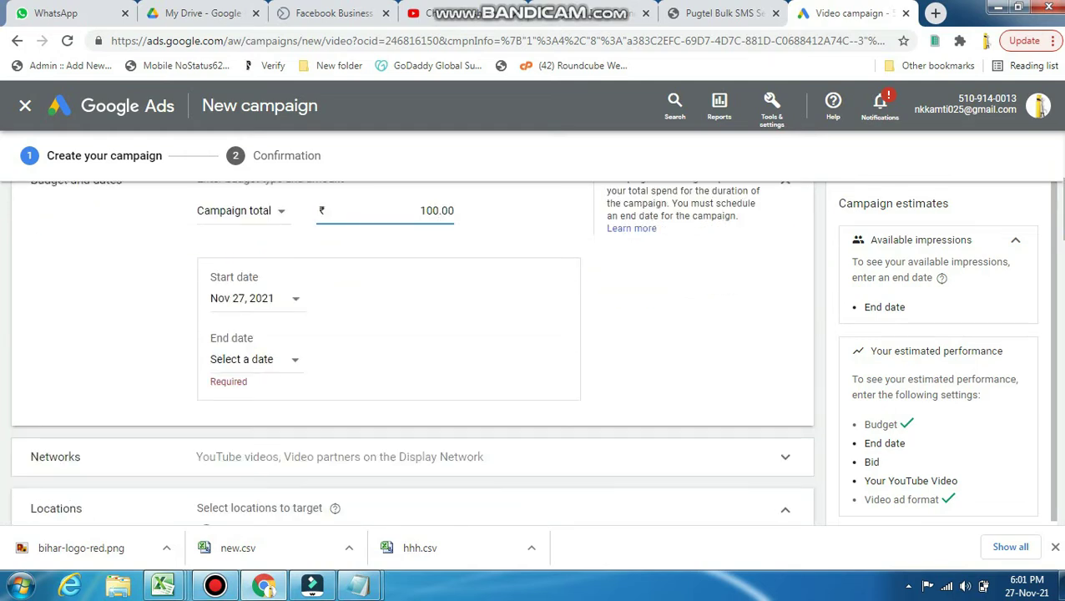
left_click(239, 211)
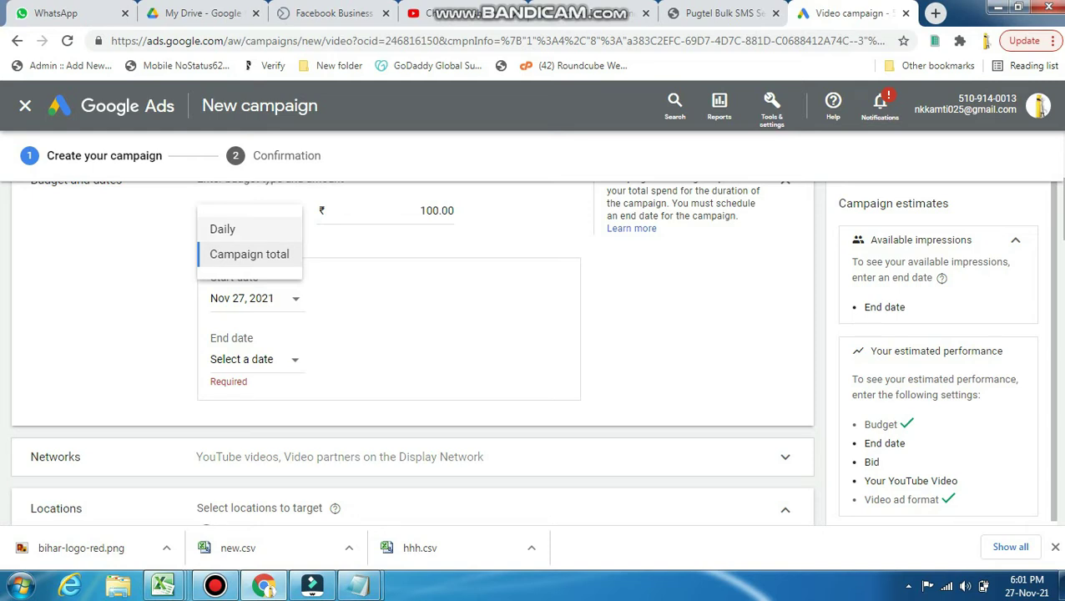
left_click(229, 229)
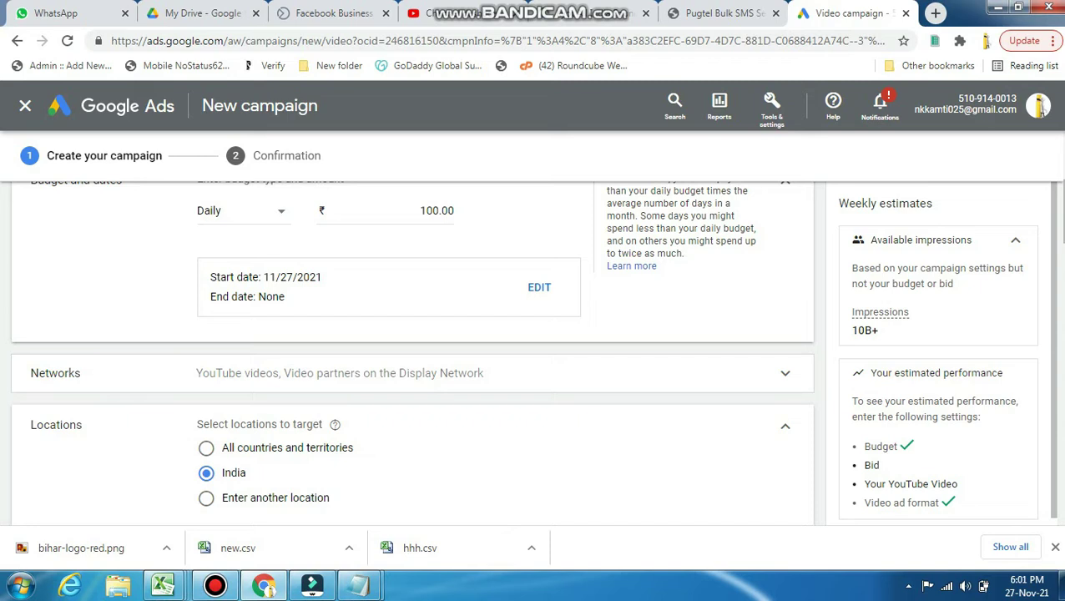
left_click(438, 210)
key("BackSpace")
key("BackSpace")
key("BackSpace")
type("300")
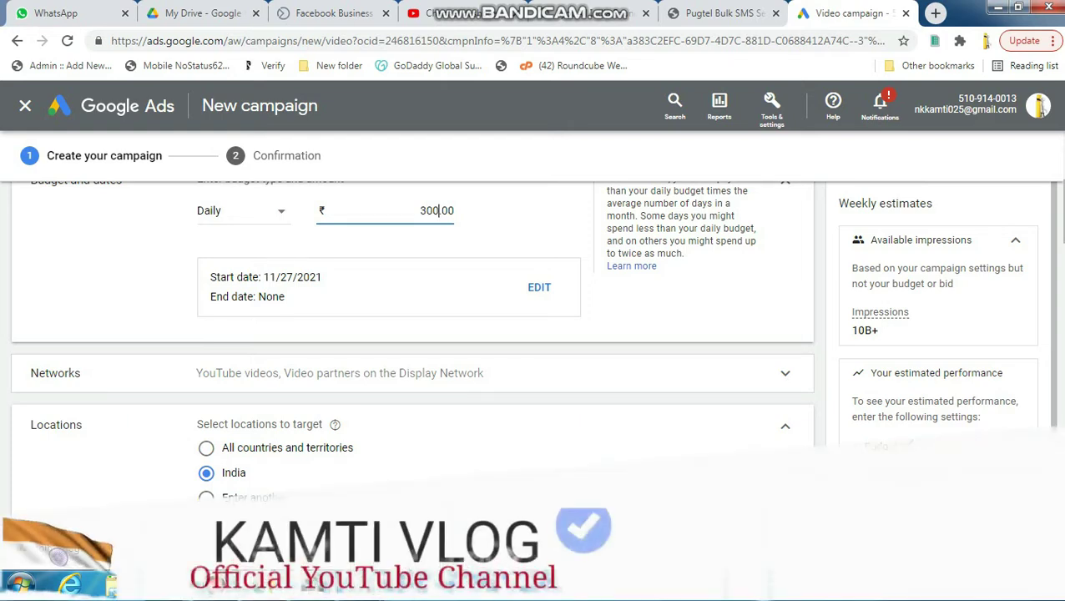
left_click(244, 212)
key("Return")
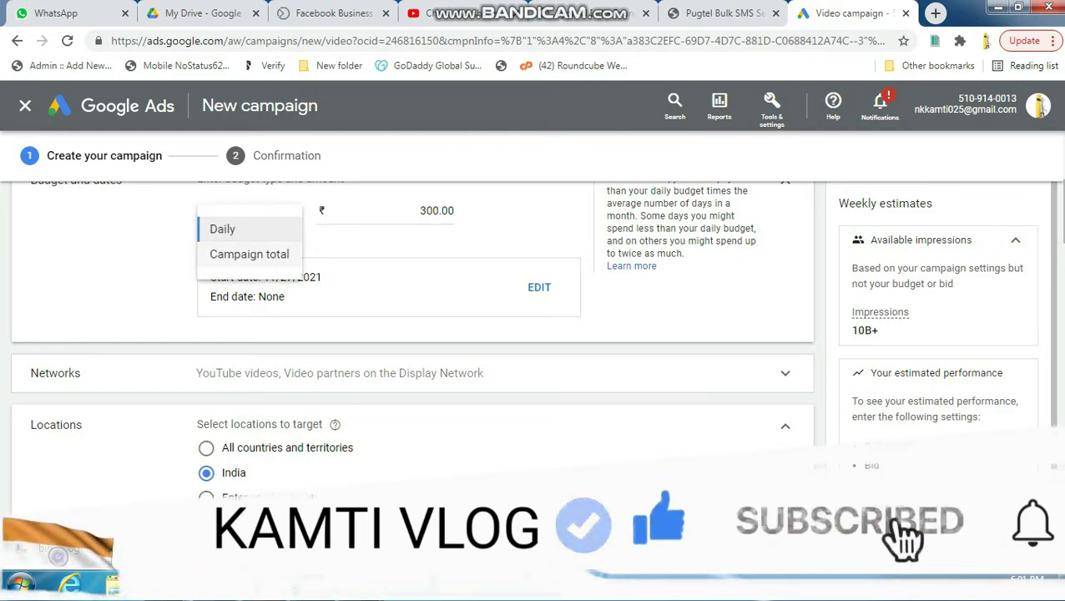
key("Return")
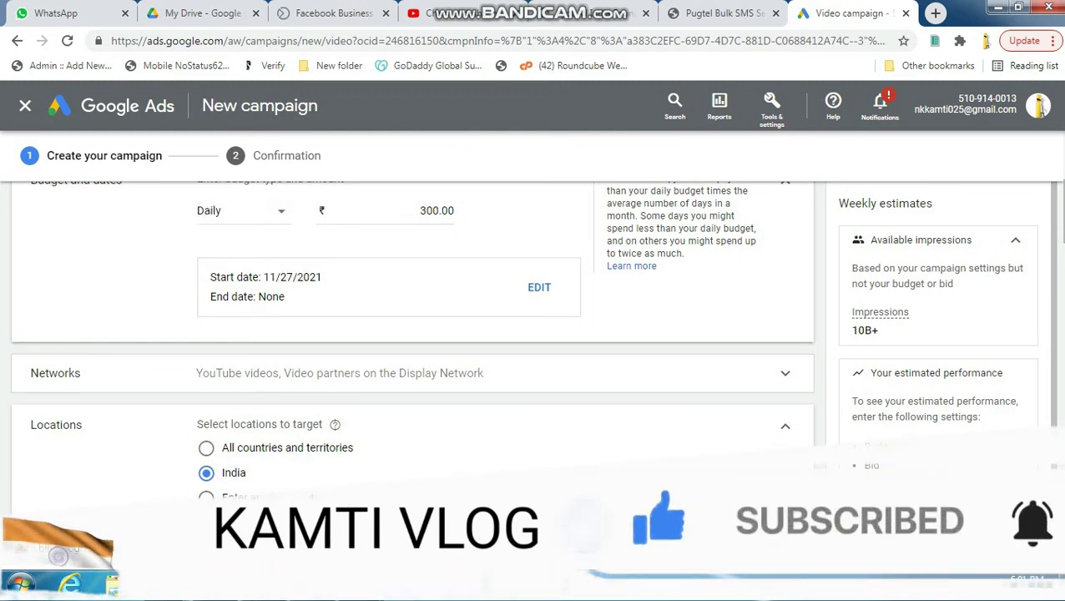
Restrict the languages customers speak to English
scroll(408, 388, "down", 2)
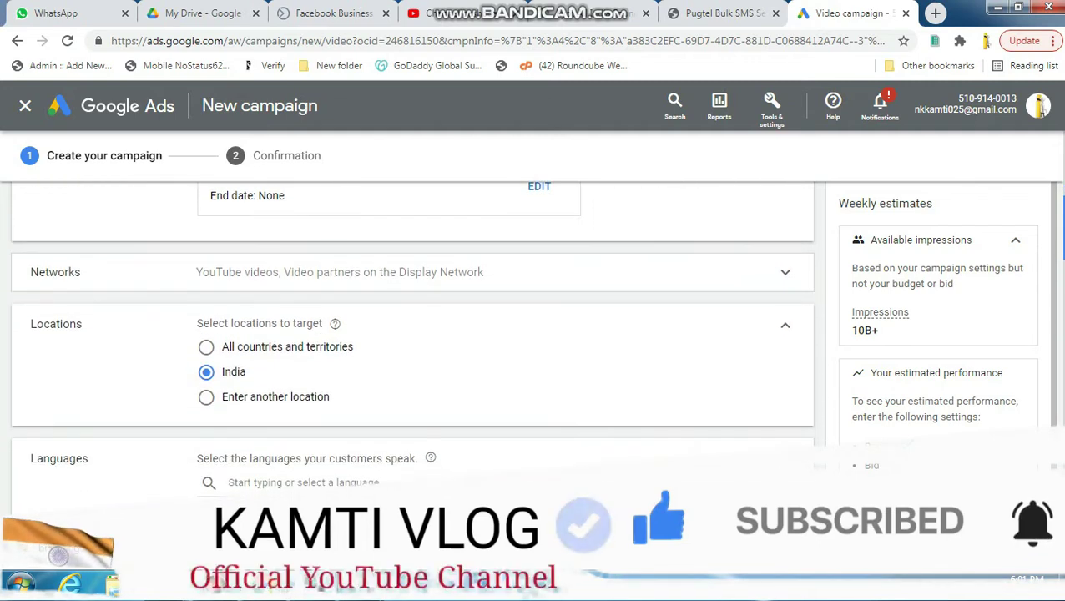
scroll(408, 388, "down", 1)
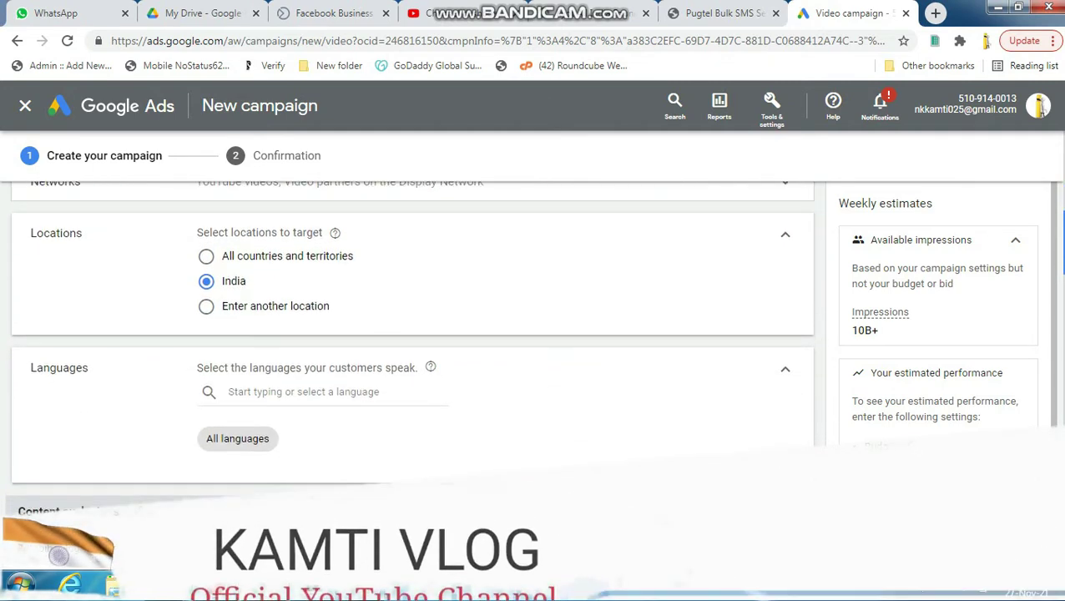
scroll(409, 353, "down", 1)
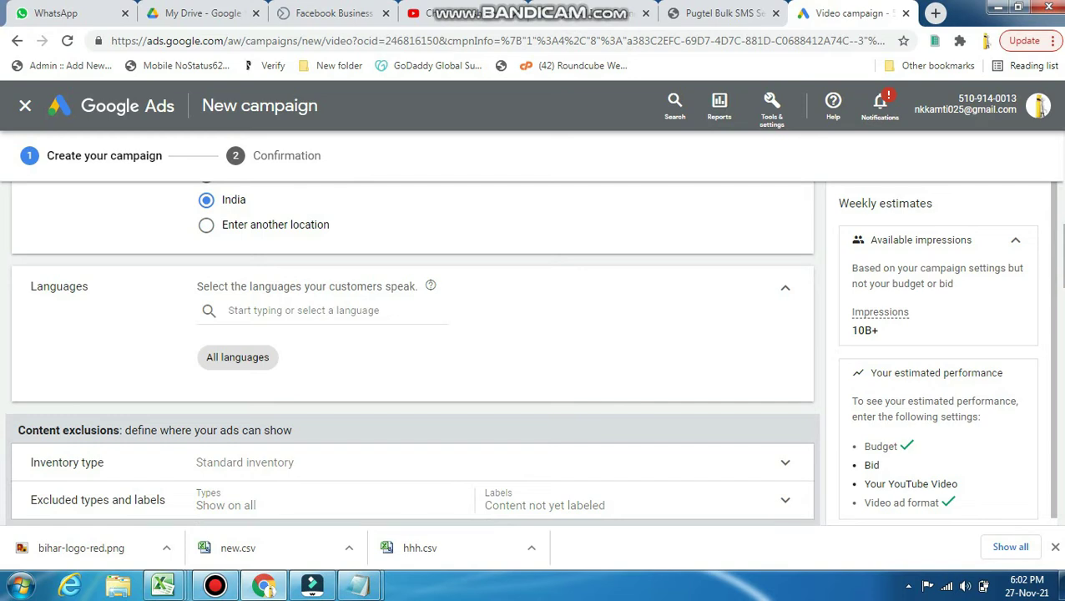
left_click(304, 311)
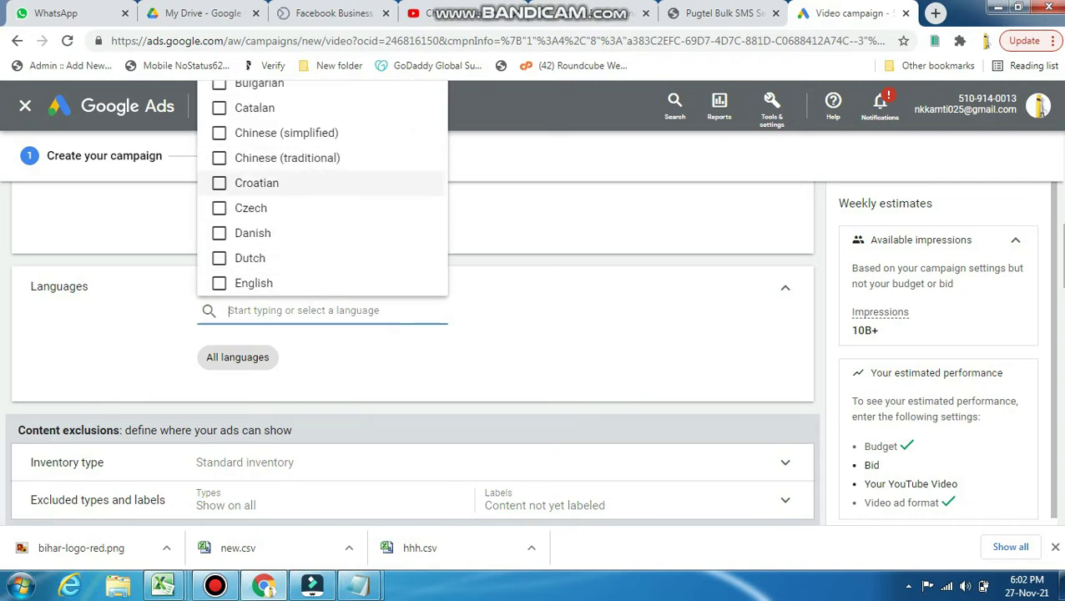
type("e")
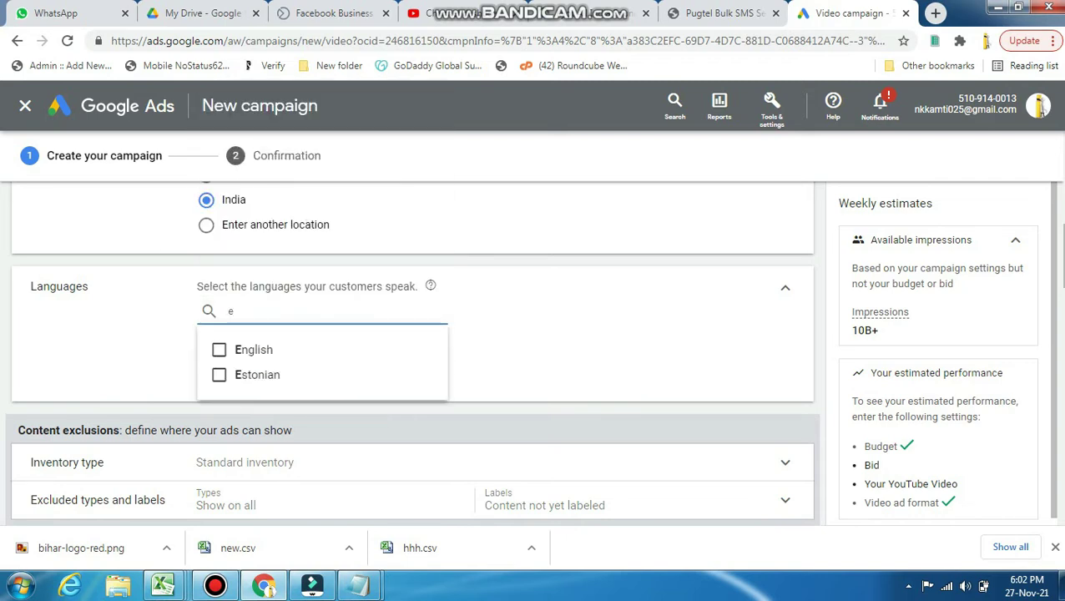
left_click(253, 350)
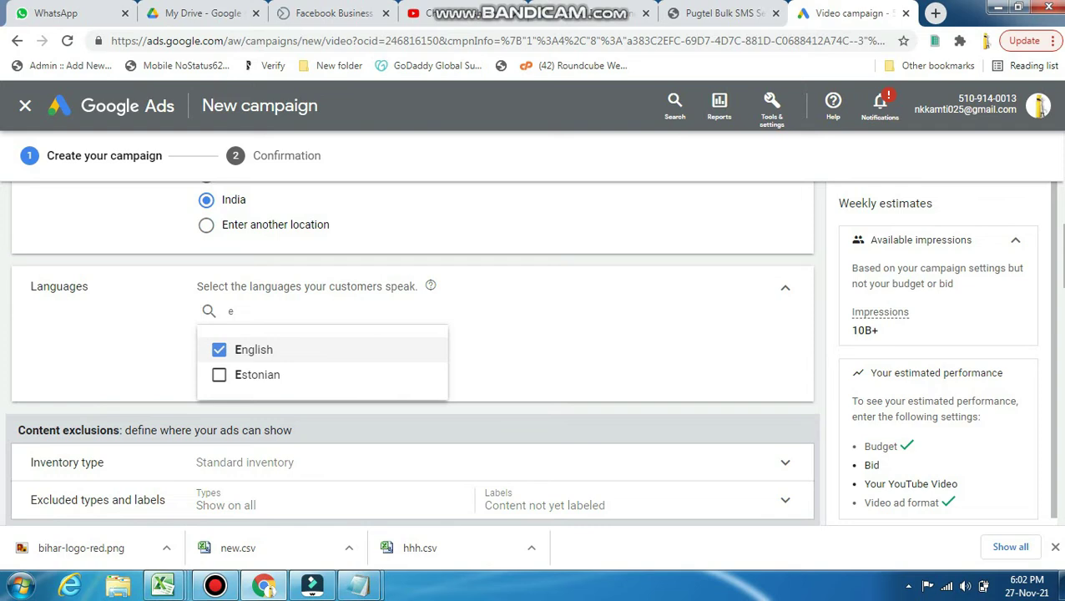
left_click(322, 312)
left_click(568, 344)
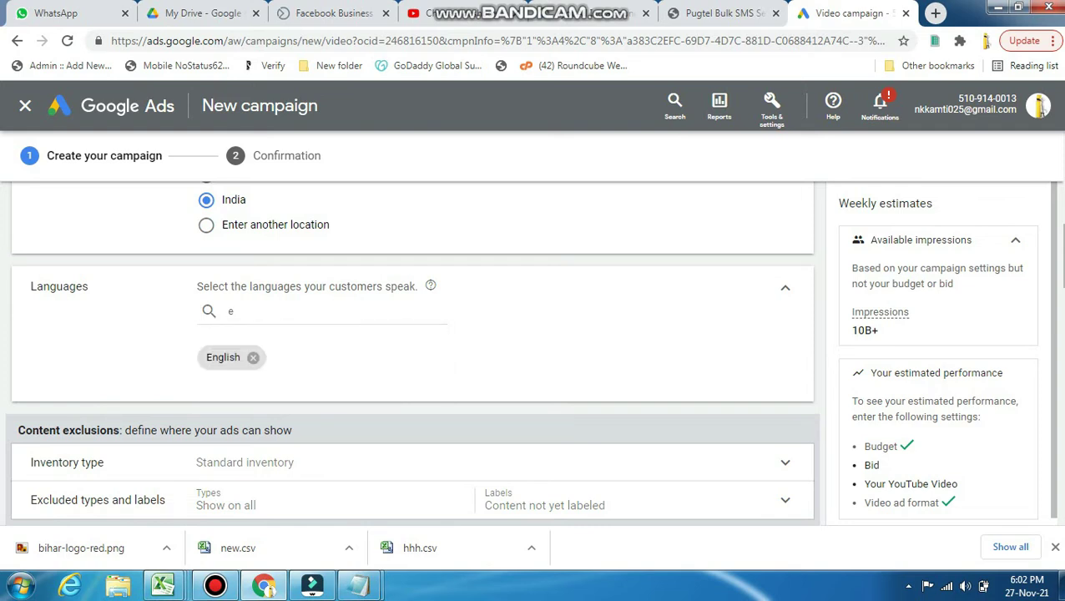
Add Hindi to the campaign's target languages
left_click(267, 311)
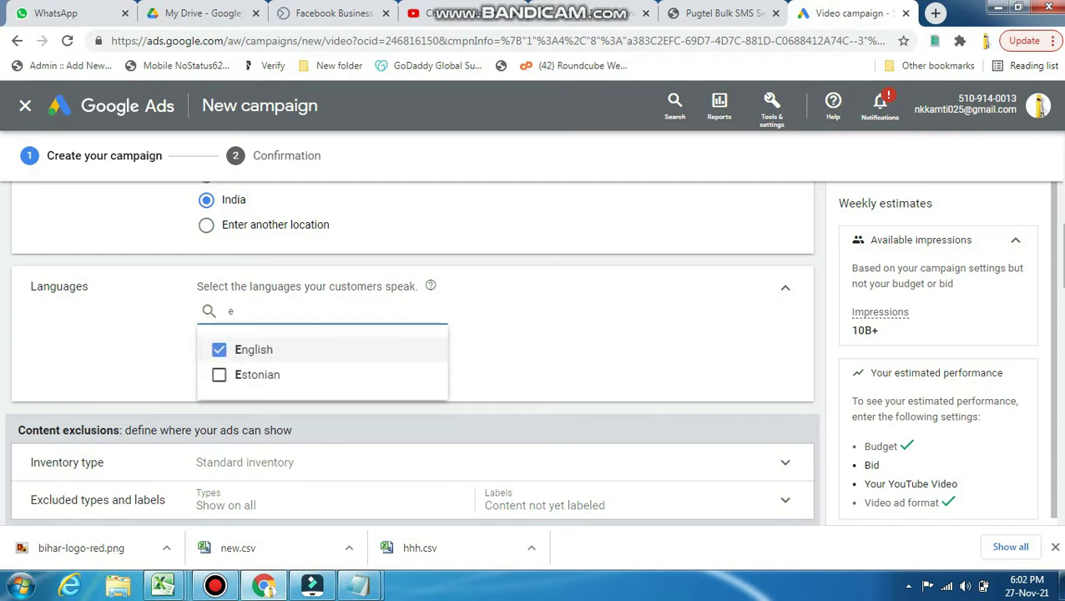
key("BackSpace")
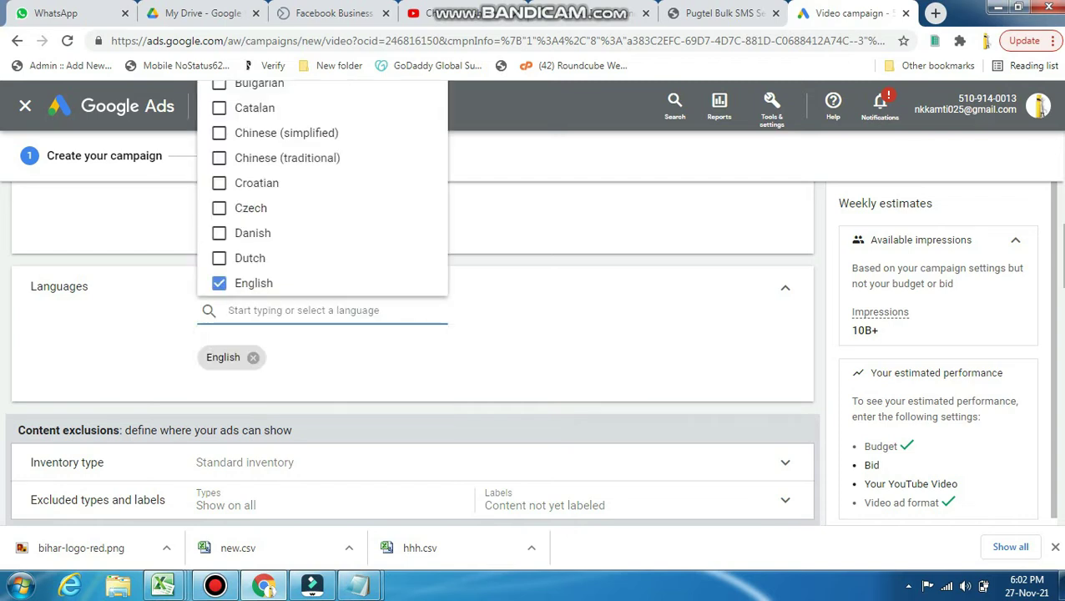
type("h")
left_click(248, 375)
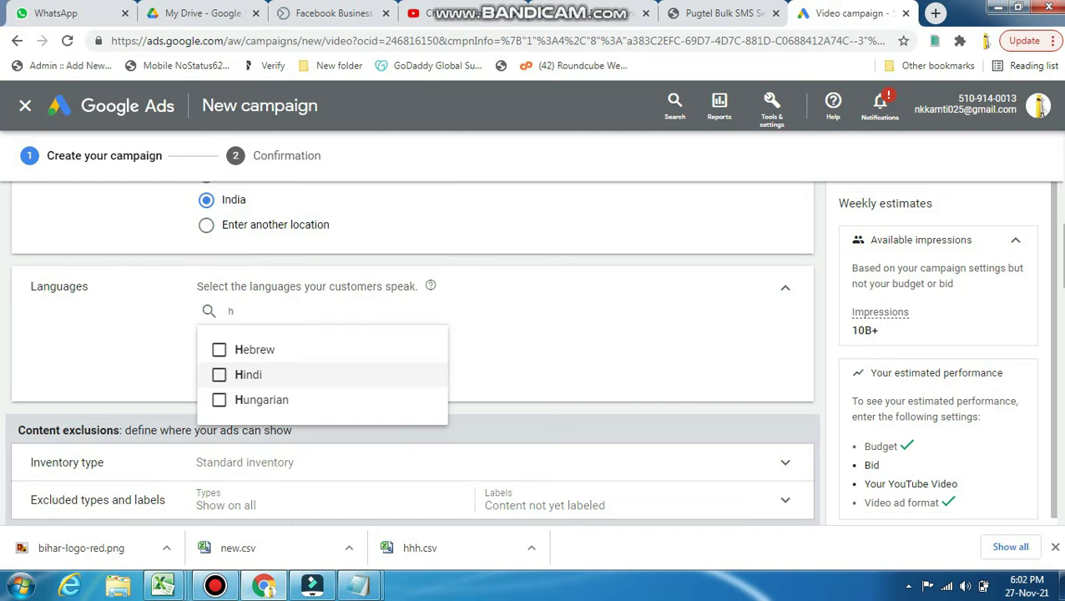
left_click(534, 334)
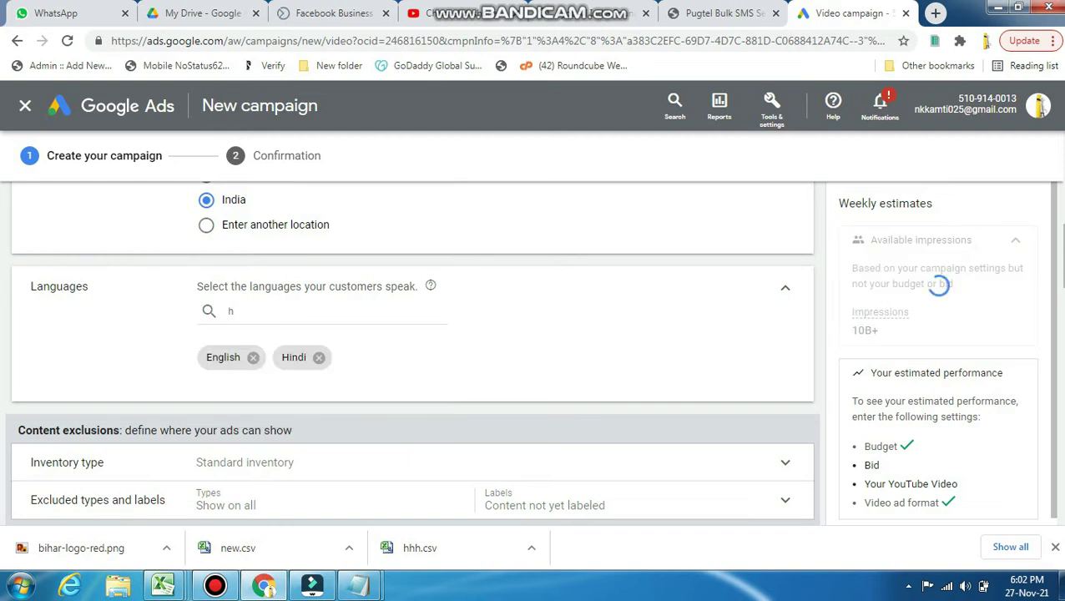
Examine the inventory type options under the content exclusions
scroll(412, 350, "down", 4)
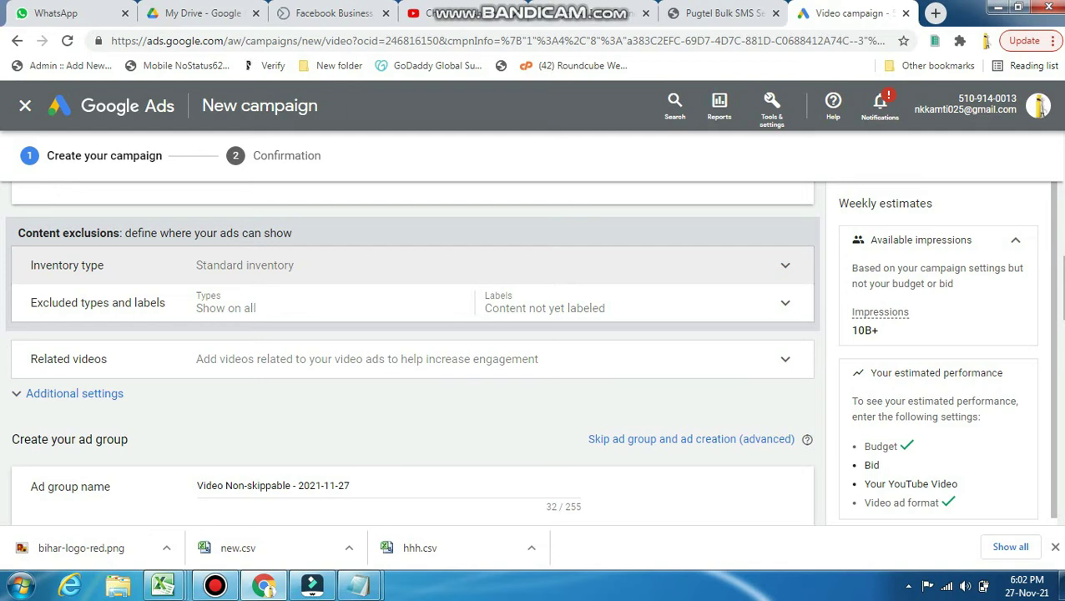
left_click(412, 265)
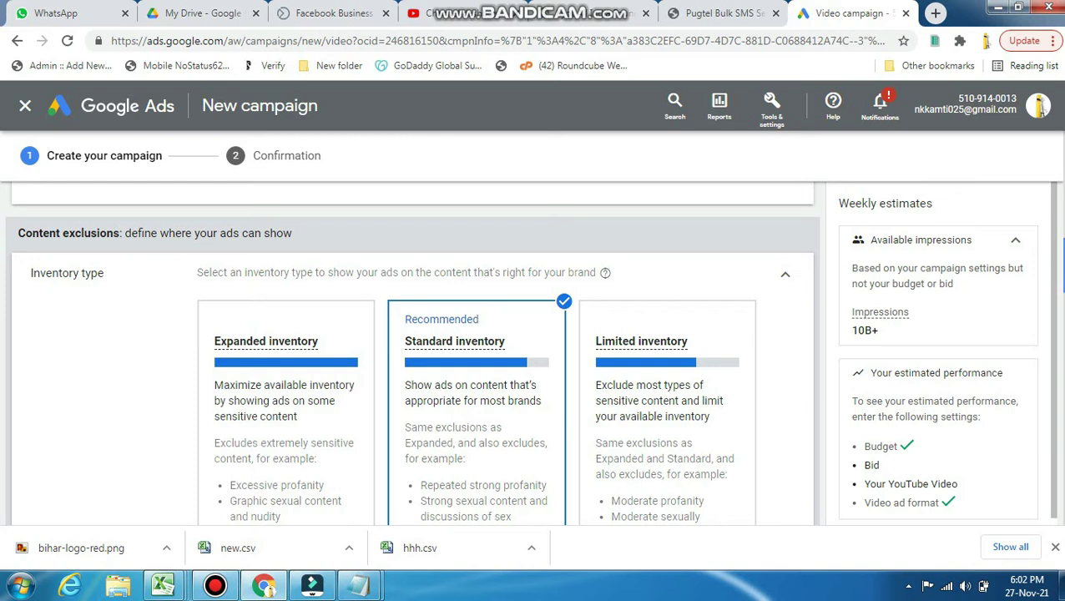
scroll(411, 352, "down", 3)
left_click_drag(1063, 309, 1063, 318)
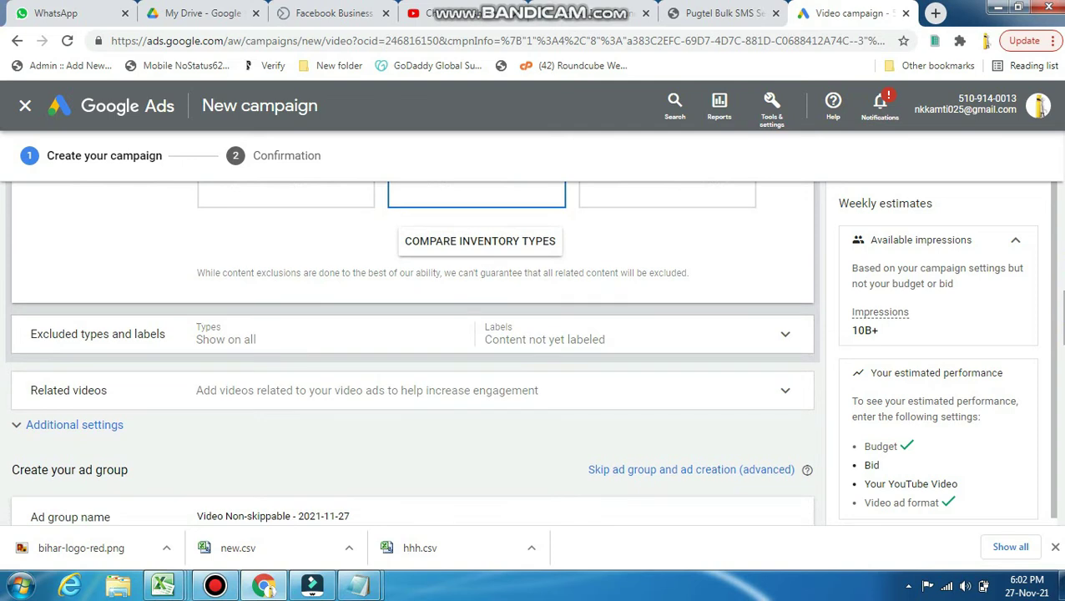
Remove the "Content not yet labeled" exclusion from the excluded types and labels
left_click(785, 335)
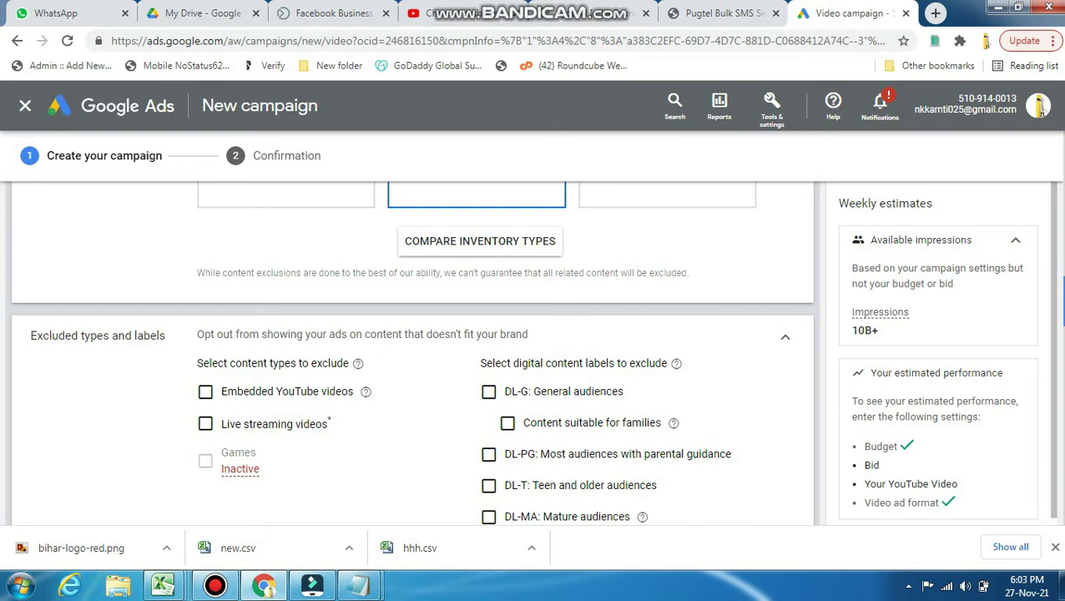
scroll(412, 353, "down", 2)
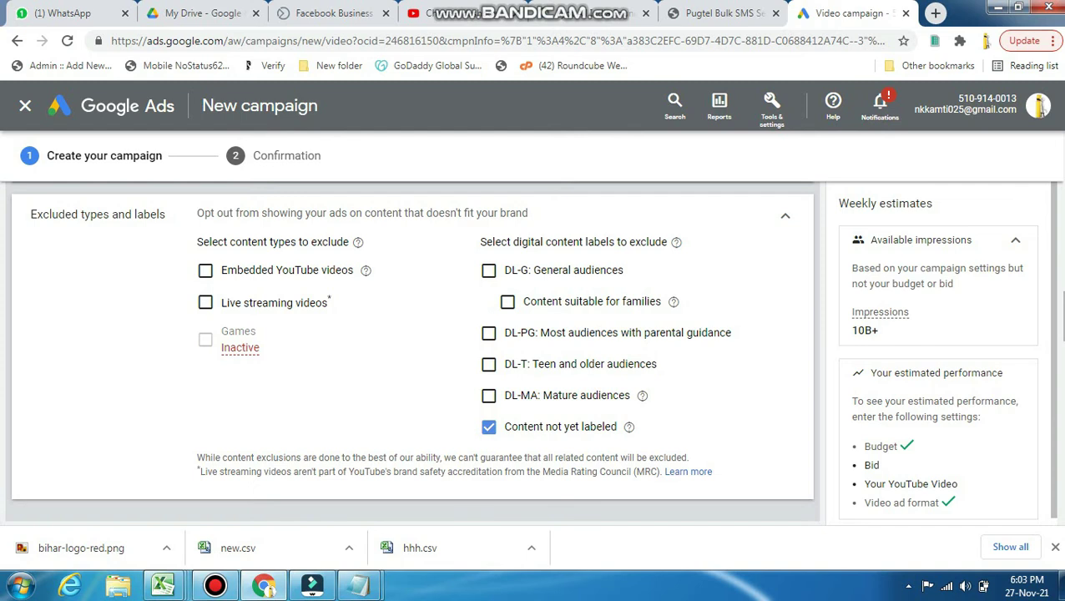
left_click(488, 426)
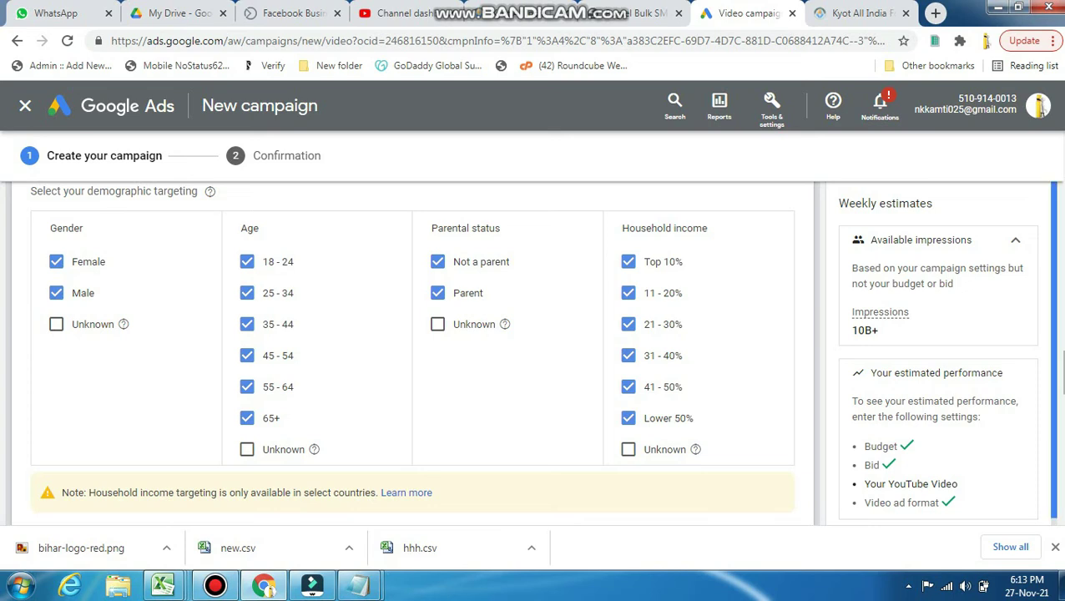
Expand the audience segments and select the Technology affinity segment from the recent and ideas list
scroll(412, 353, "down", 4)
scroll(411, 353, "down", 1)
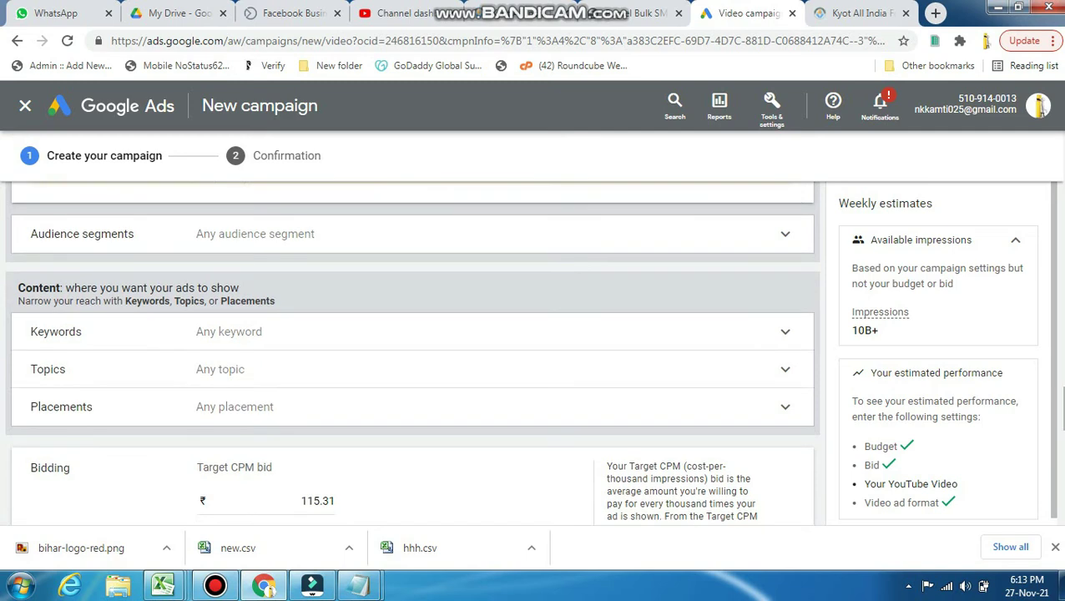
left_click(418, 233)
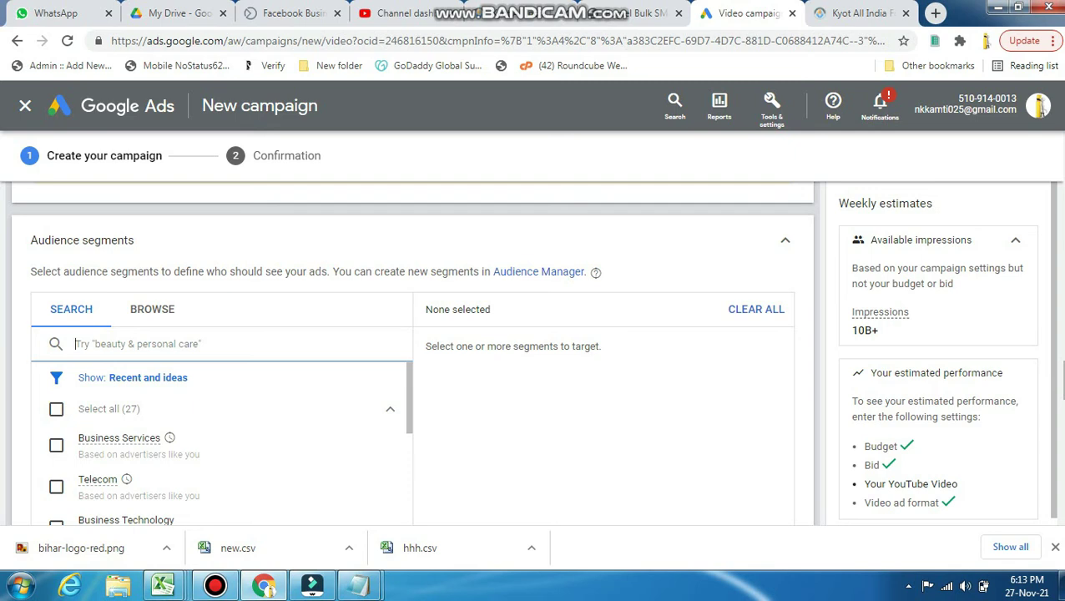
scroll(221, 443, "down", 3)
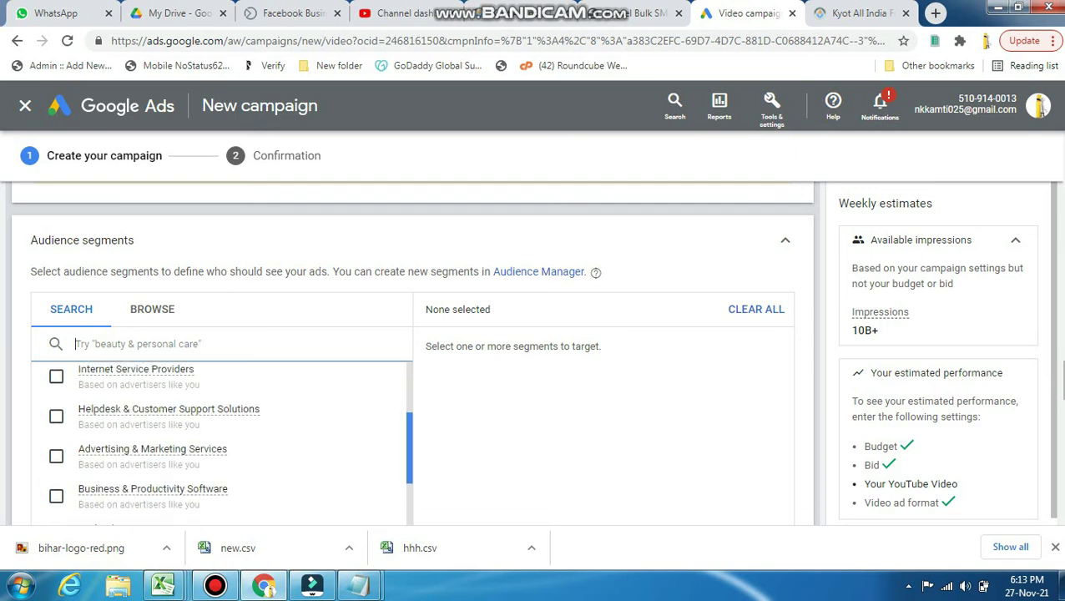
scroll(221, 443, "down", 3)
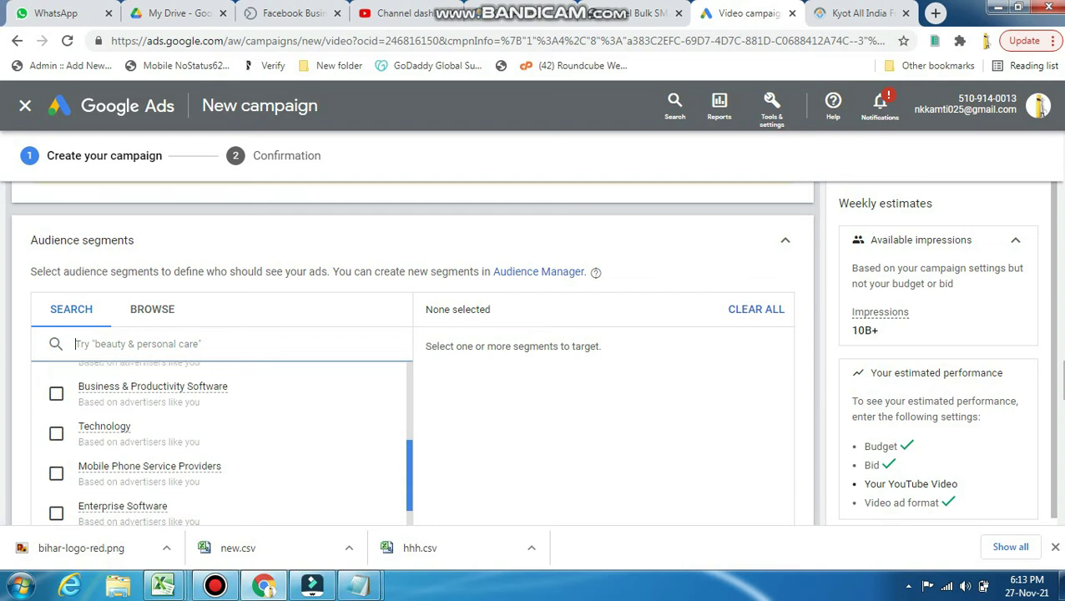
left_click_drag(409, 486, 409, 491)
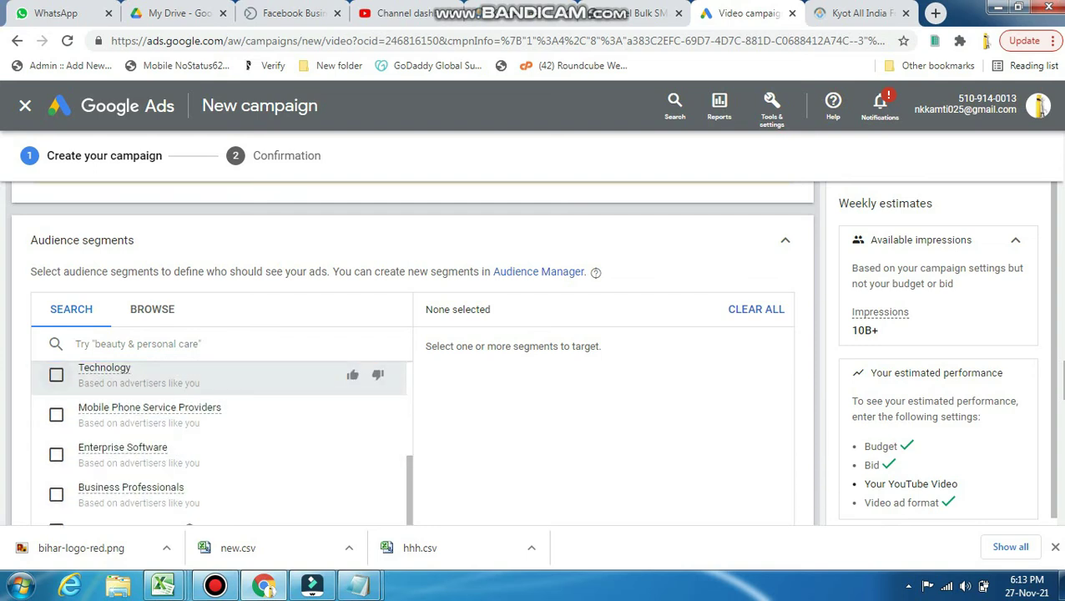
left_click(56, 375)
Look through the remaining suggested audience segments and clear the whole segment selection
scroll(221, 443, "down", 2)
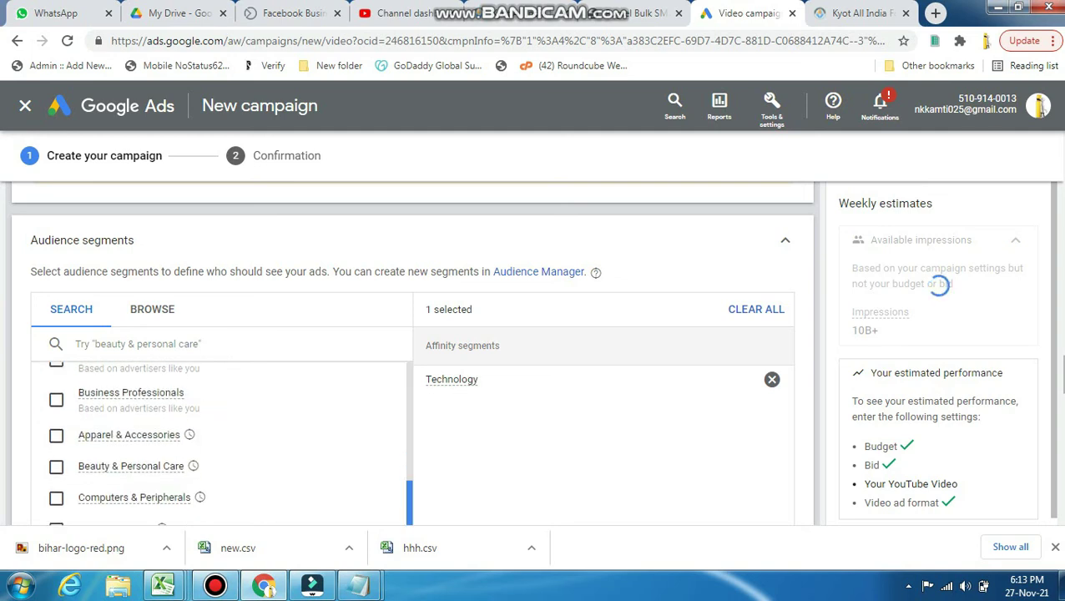
scroll(221, 442, "down", 3)
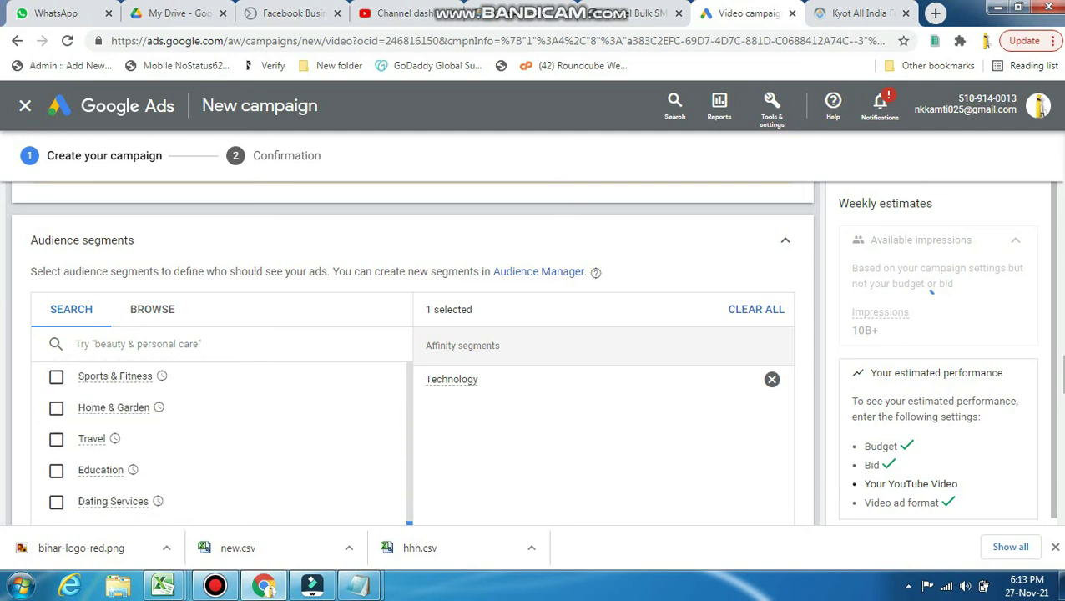
scroll(221, 442, "down", 1)
scroll(221, 443, "up", 5)
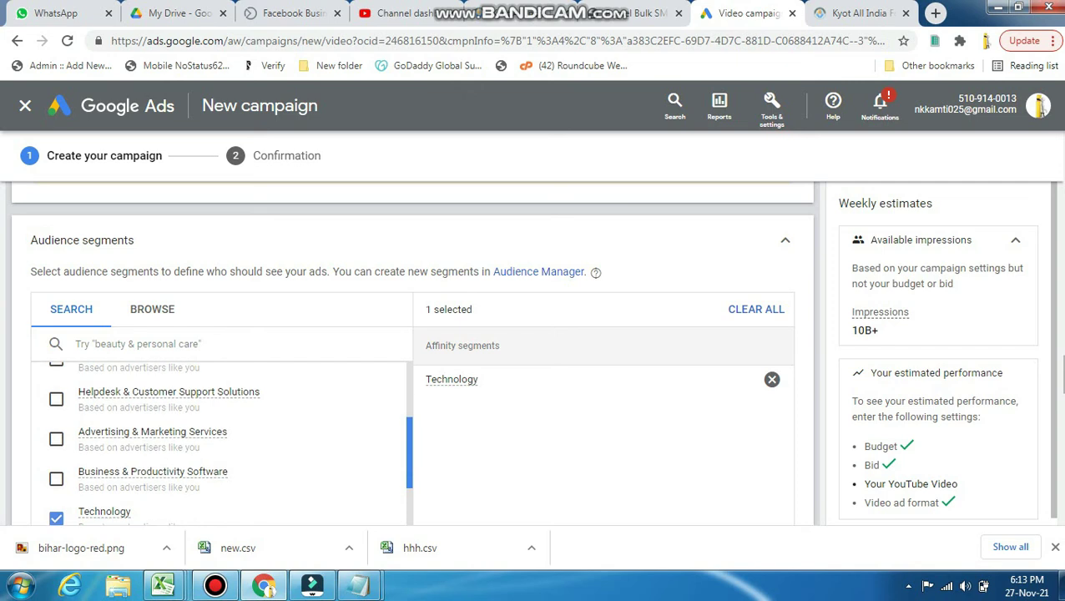
scroll(222, 443, "up", 10)
left_click(756, 309)
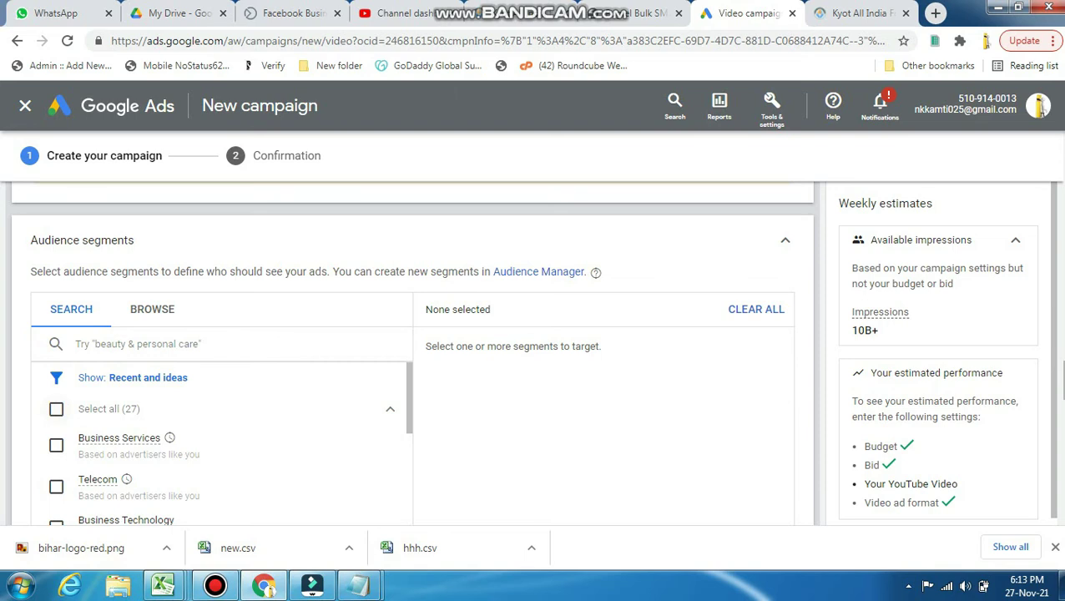
Try selecting all recent and suggested audience segments at once, and deselect them again
left_click(56, 410)
left_click(56, 410)
left_click(56, 409)
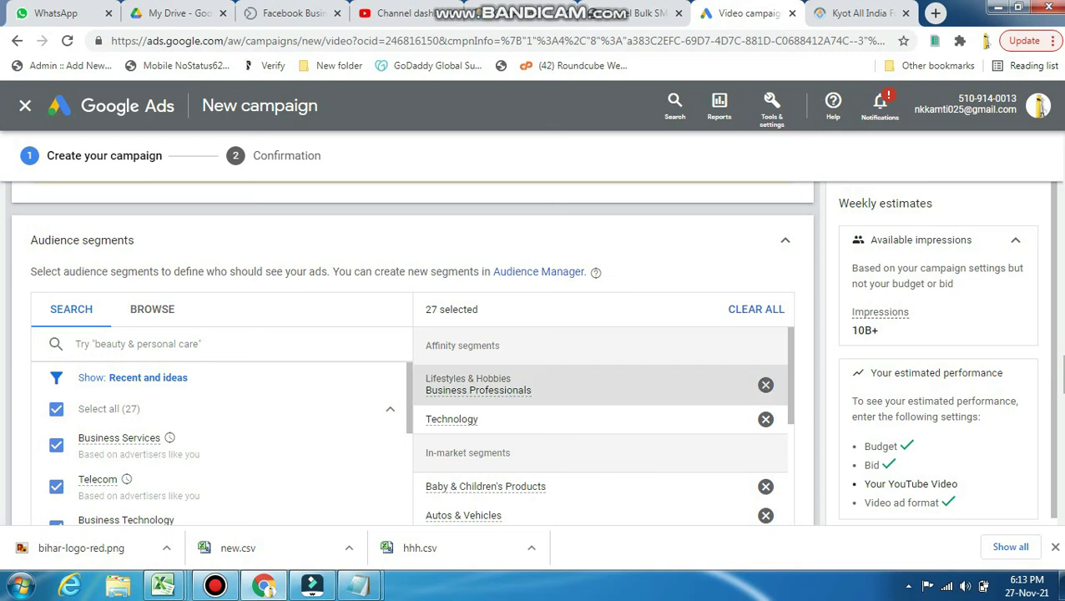
left_click(56, 409)
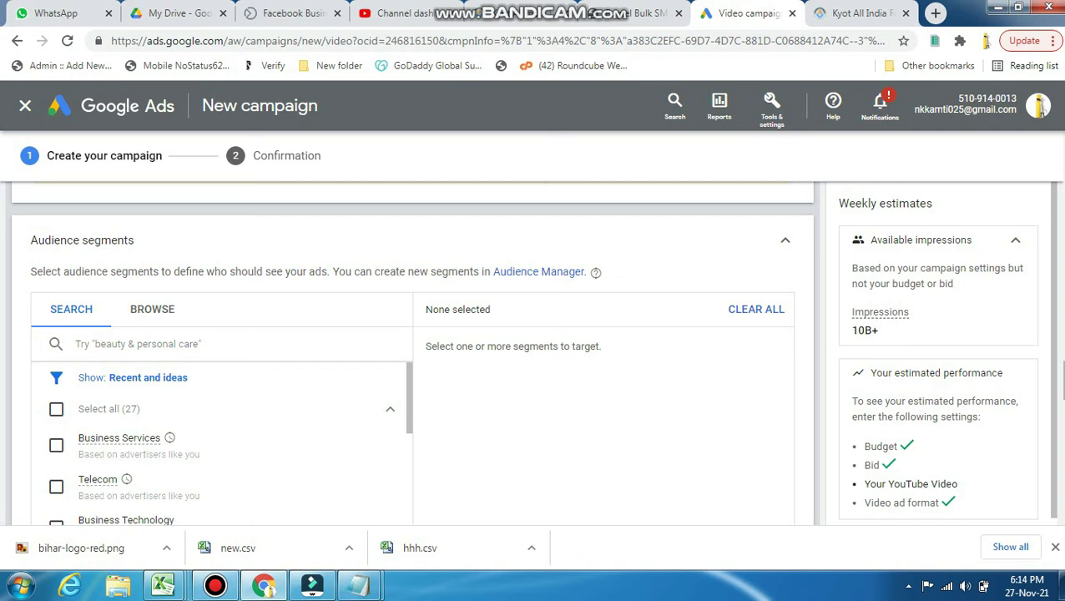
Expand the placement targeting in the Content section to view the available placement types
scroll(409, 351, "down", 4)
scroll(409, 376, "down", 1)
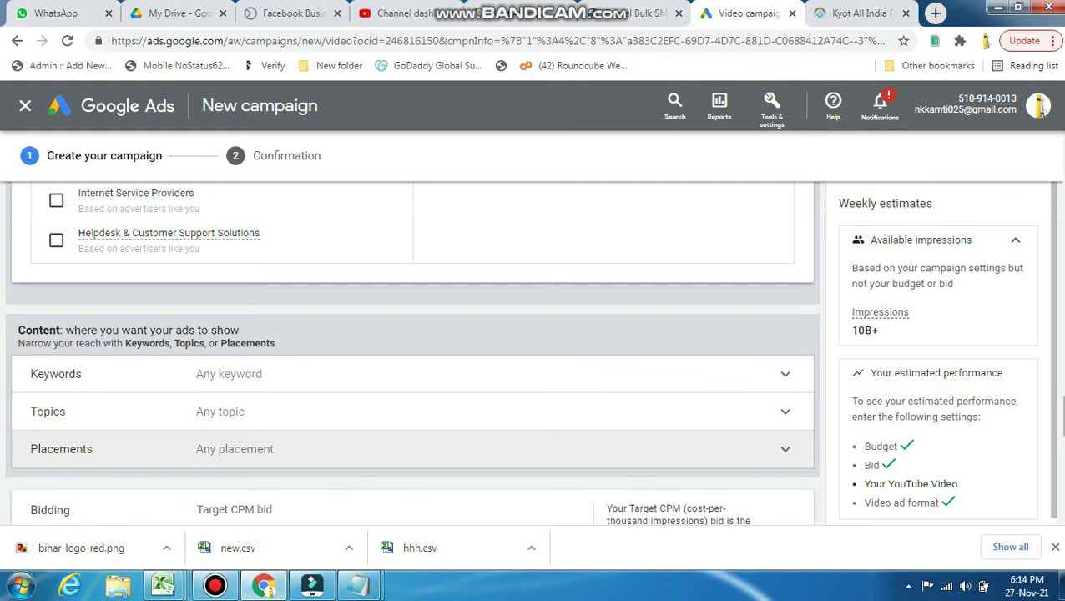
left_click(784, 450)
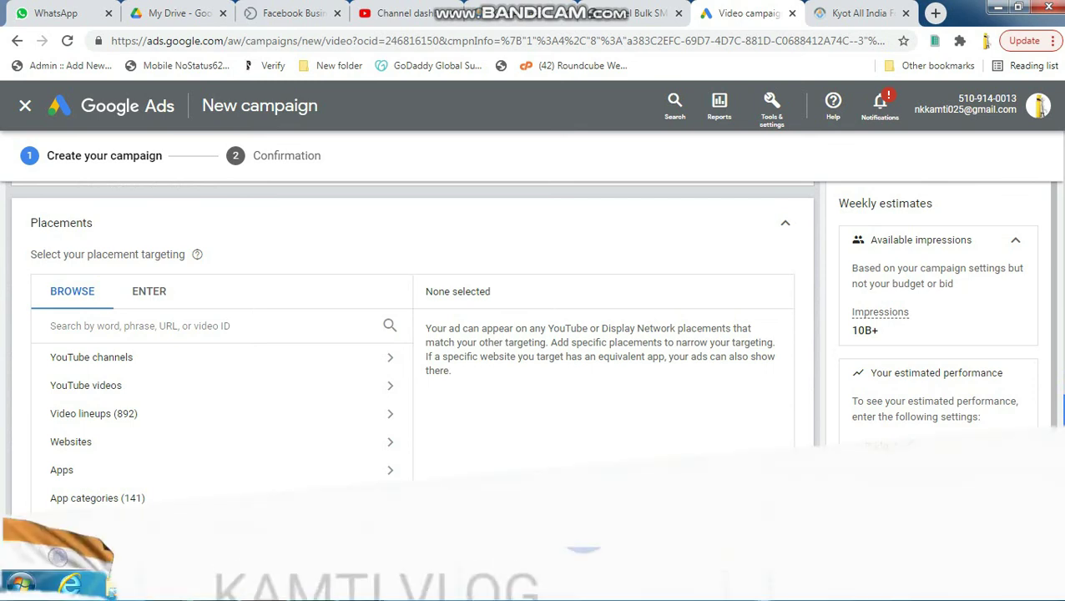
left_click_drag(1064, 412, 1064, 416)
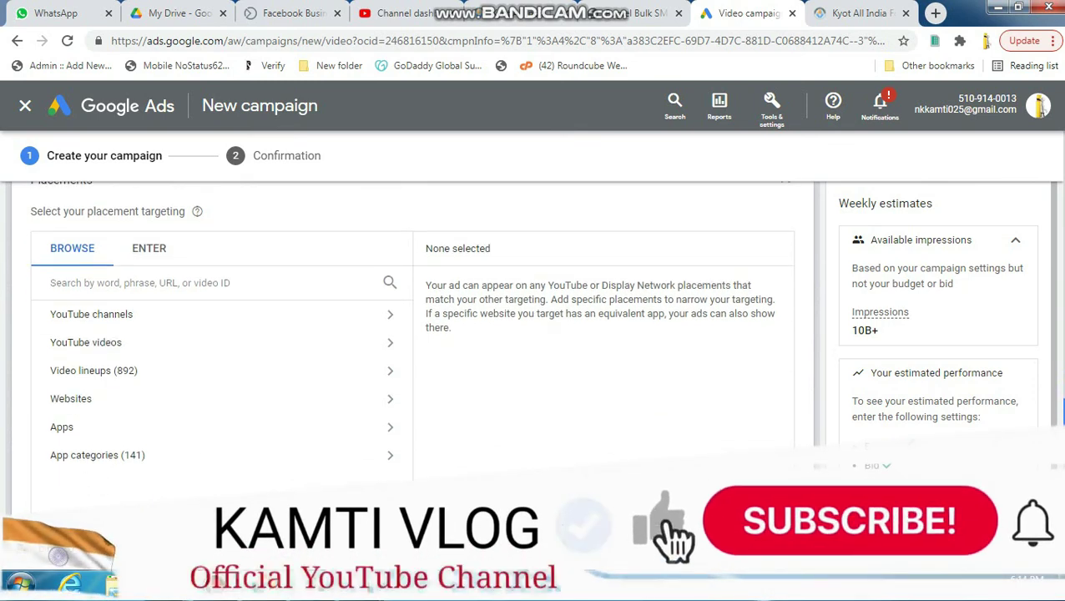